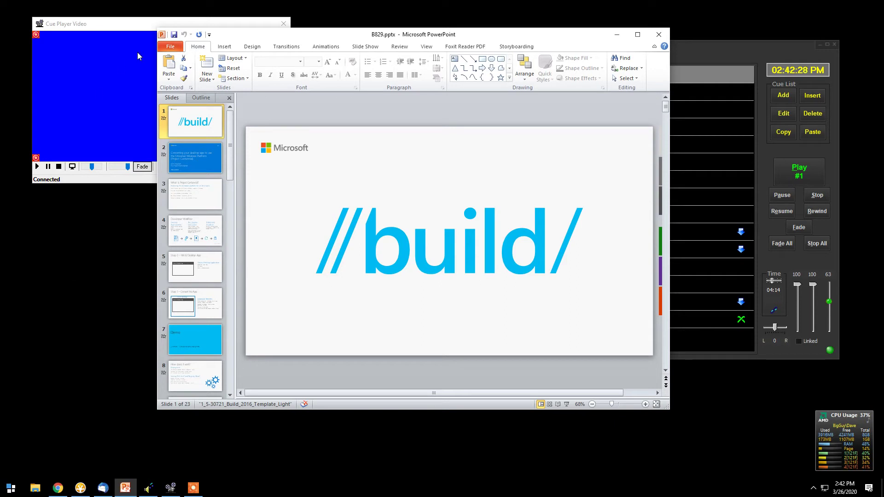
Save the B829 presentation as JPEG File Interchange Format (*.jpg) images through Save As (F12)
click(171, 47)
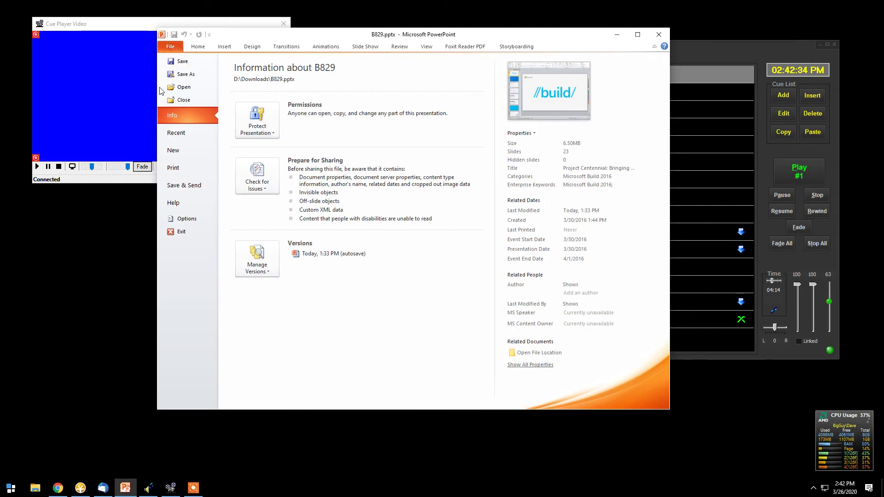
key(Escape)
key(F12)
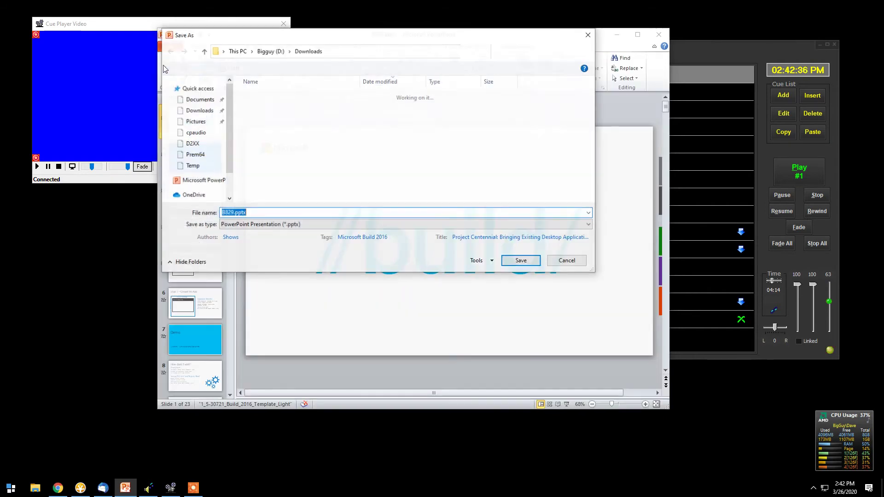
click(590, 225)
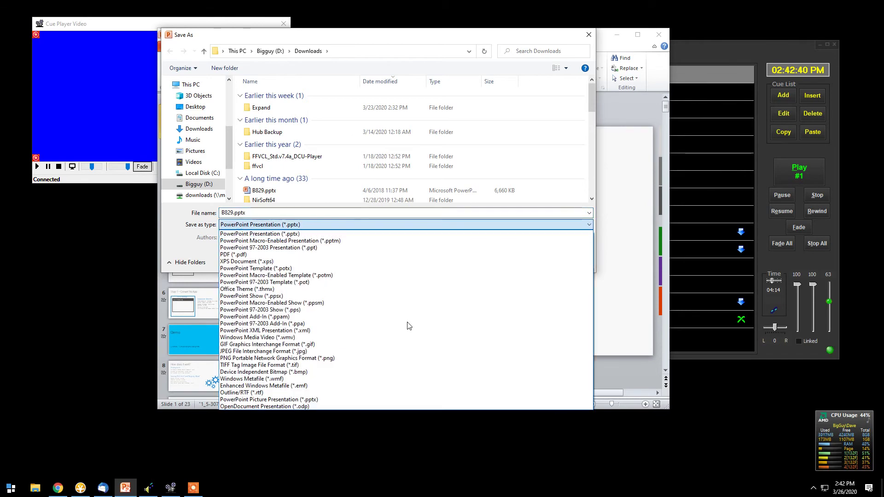
click(316, 351)
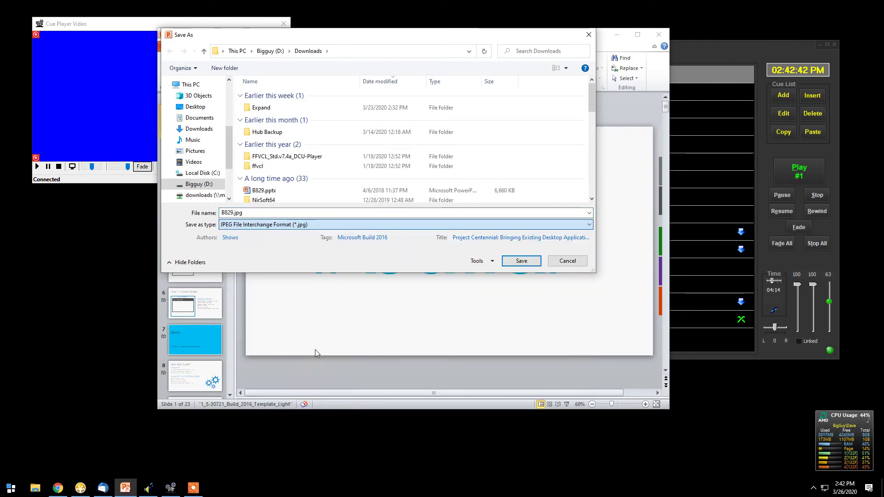
click(518, 267)
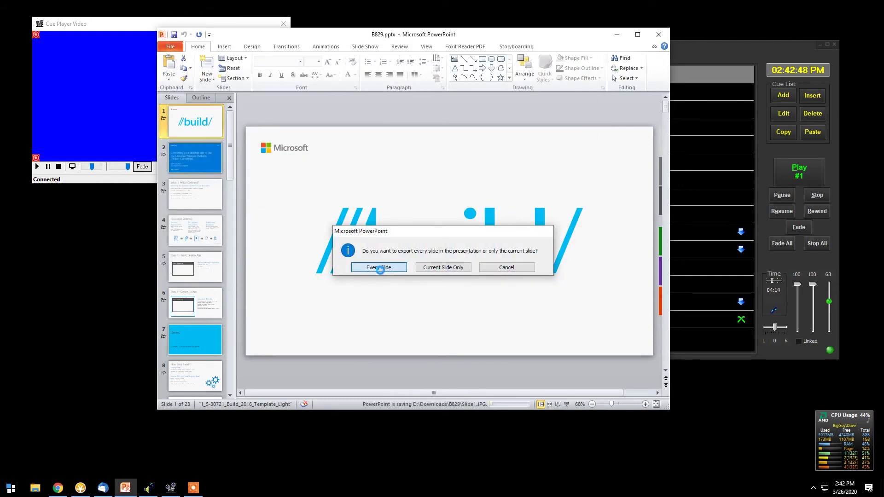
Export every slide as its own JPEG, then close PowerPoint without saving
click(380, 272)
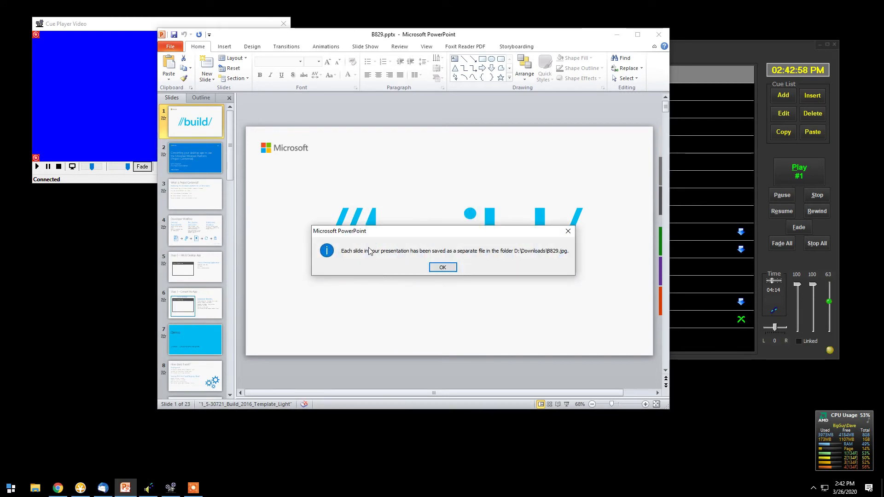
click(438, 268)
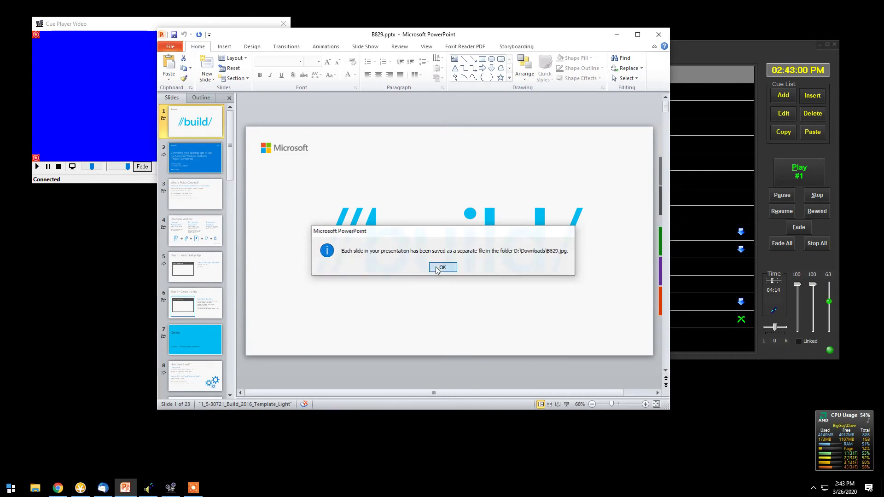
click(659, 35)
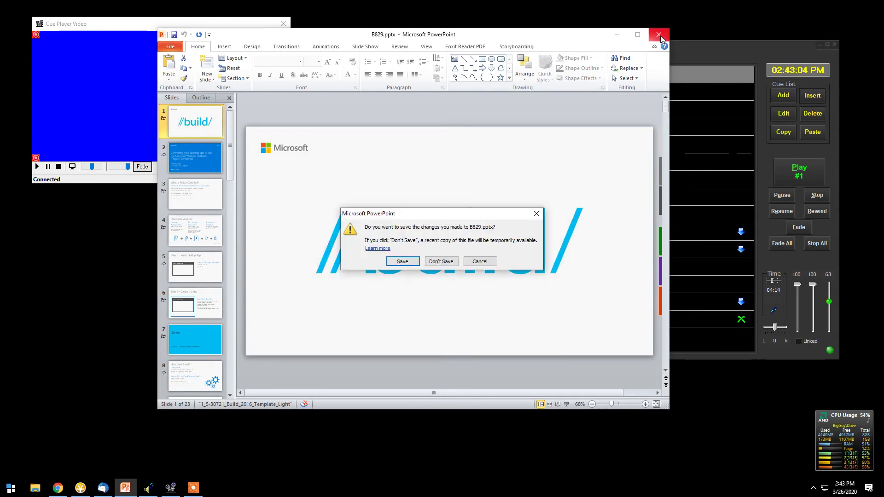
click(444, 261)
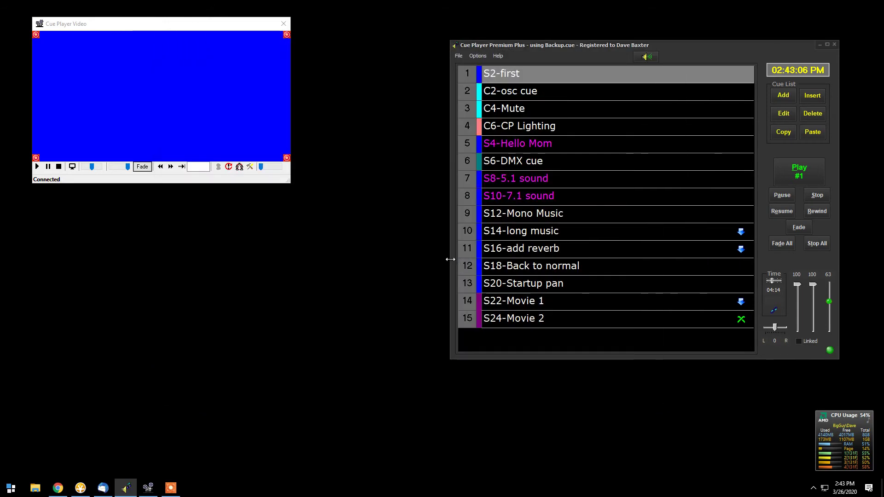
In Salamander, open the Downloads\B829 folder and select Slide1.JPG
click(104, 490)
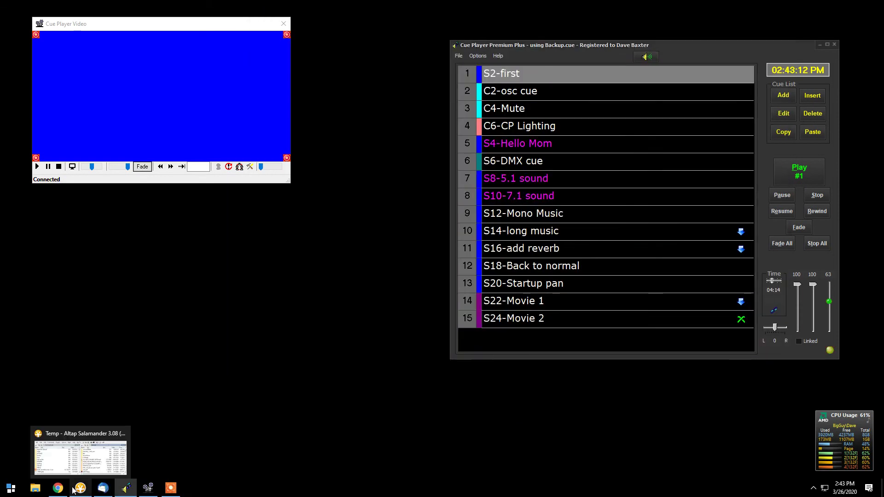
click(78, 488)
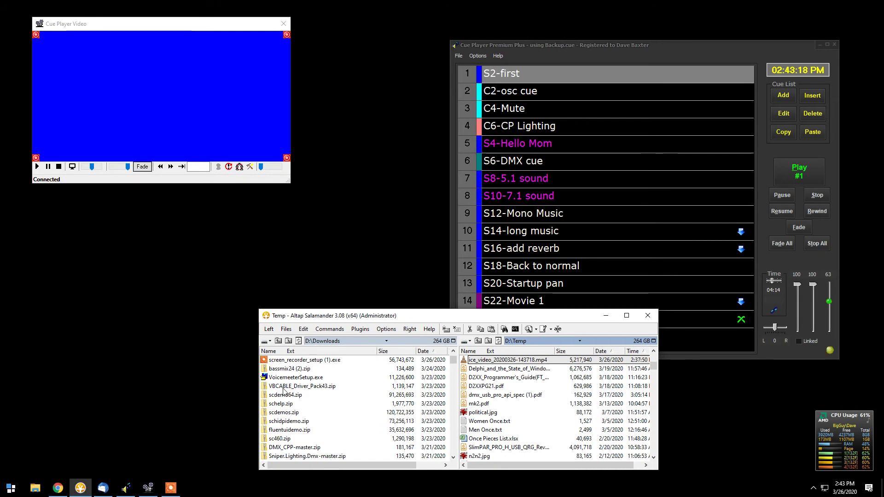
scroll(299, 415, up, 5)
scroll(298, 411, up, 10)
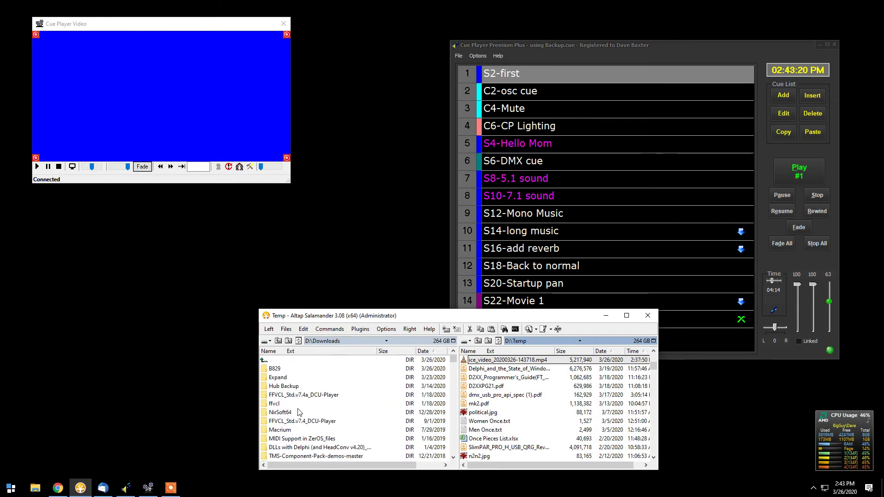
double_click(265, 369)
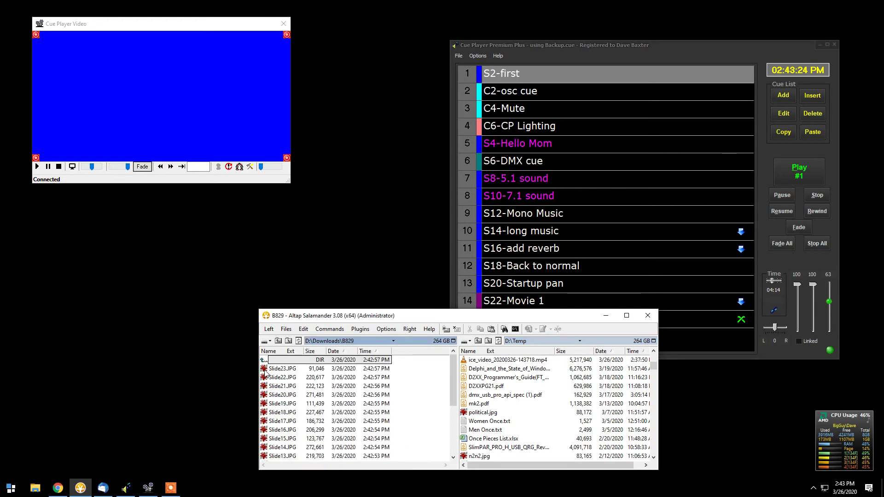
scroll(359, 400, down, 4)
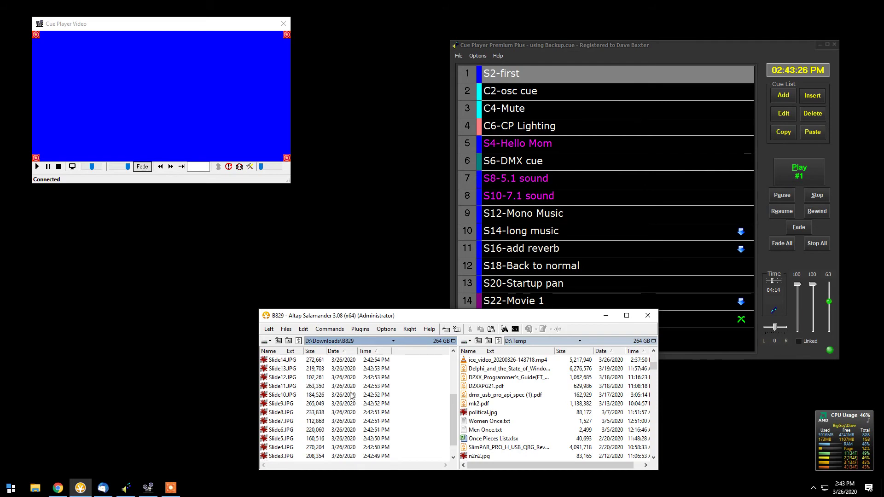
click(288, 455)
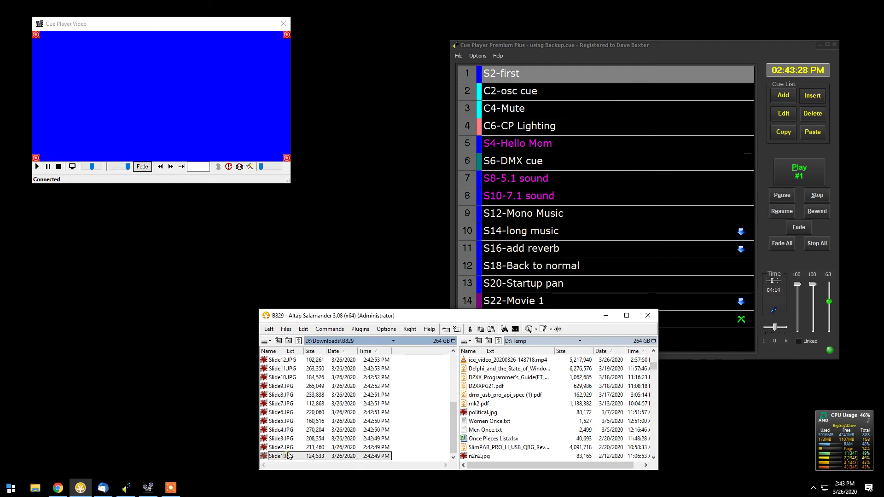
double_click(280, 455)
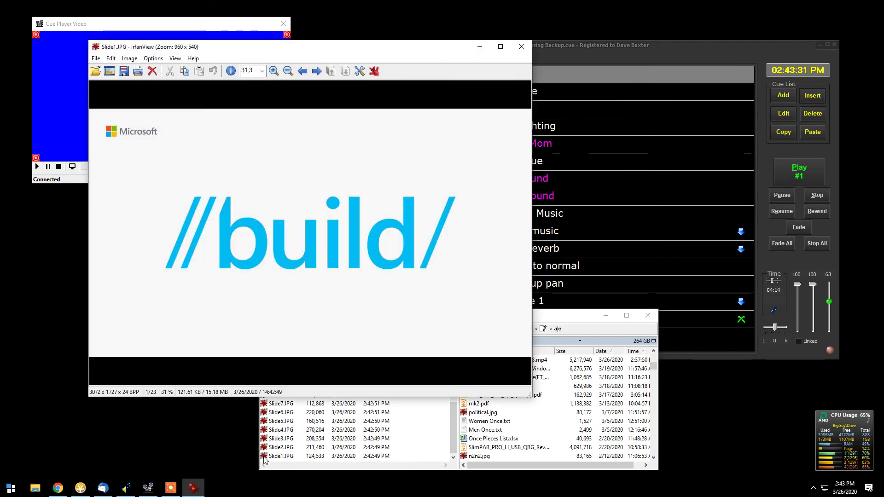
click(522, 47)
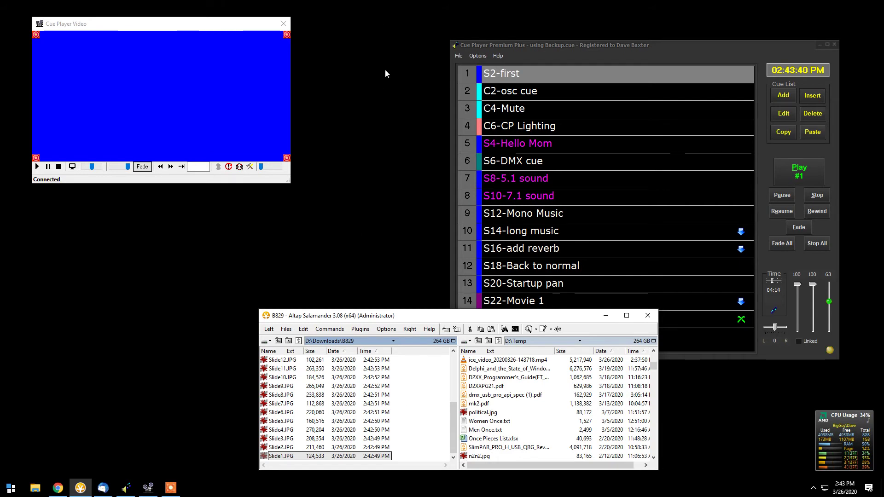
Start a new cue file from files and browse to Downloads\B829 on the Bigguy (D:) drive
click(458, 55)
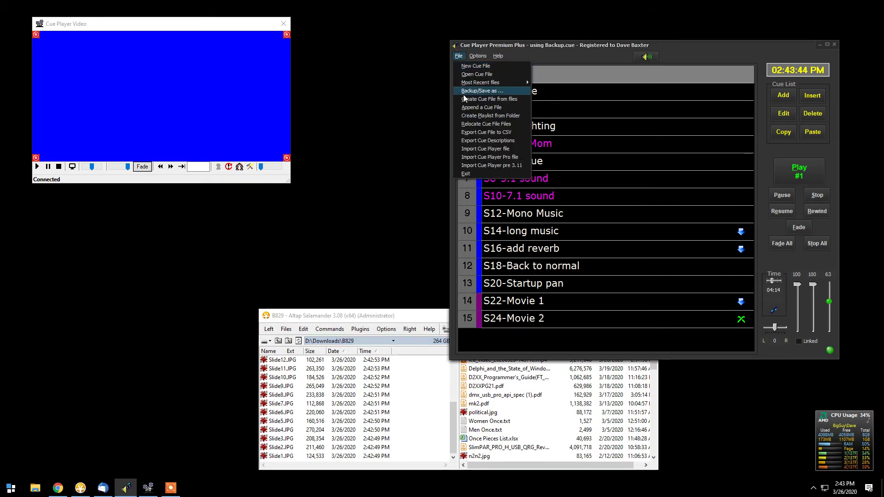
click(466, 101)
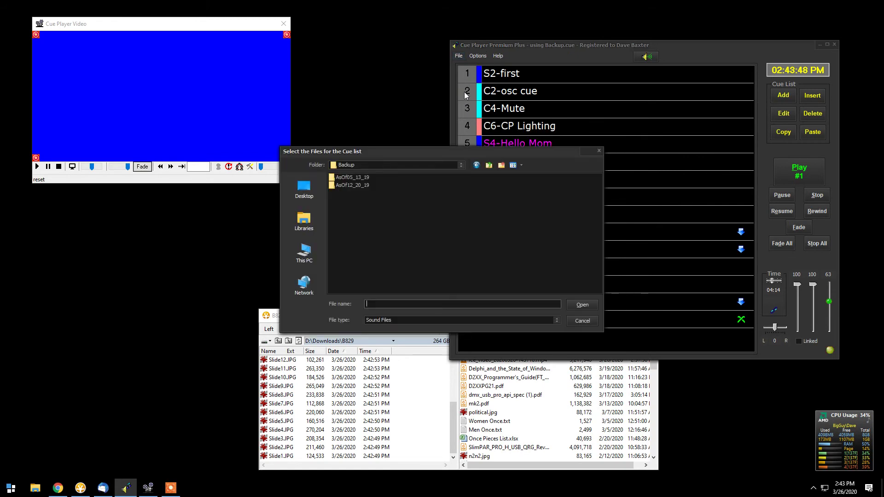
click(462, 165)
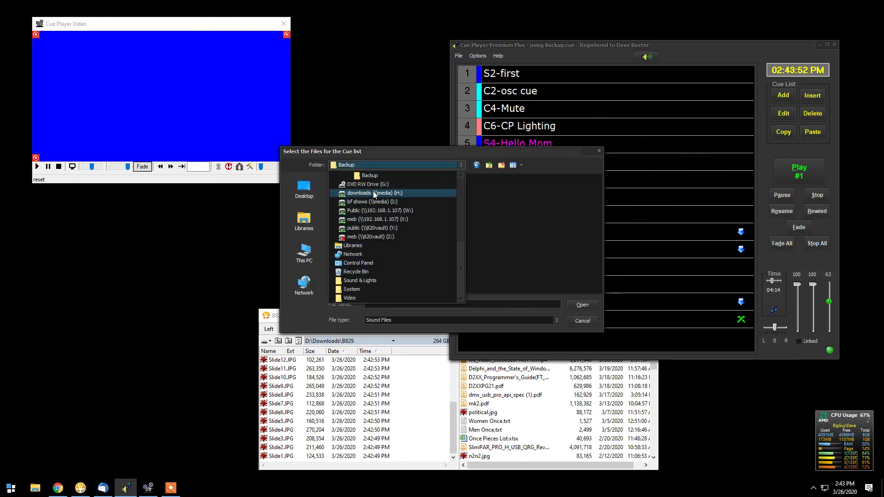
scroll(359, 189, up, 1)
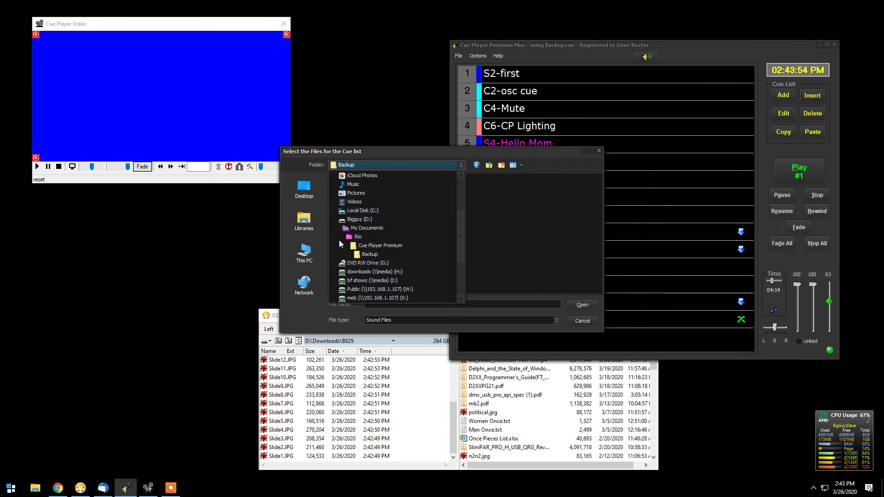
click(356, 222)
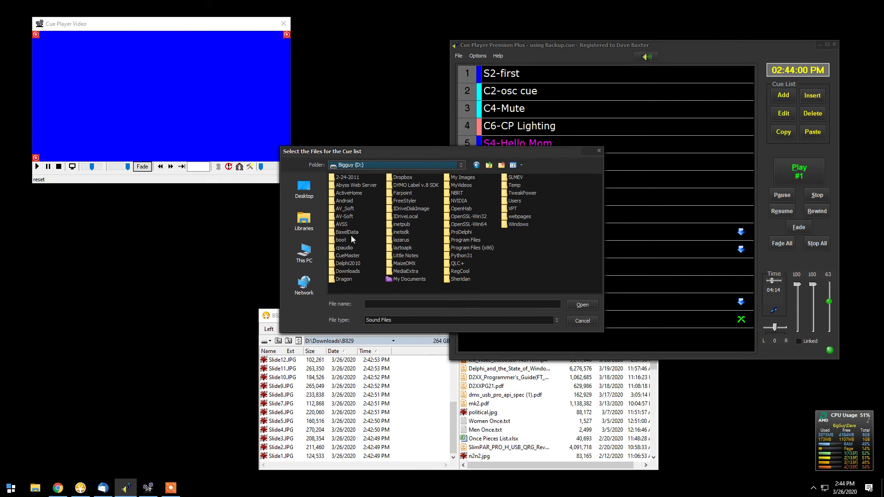
click(347, 271)
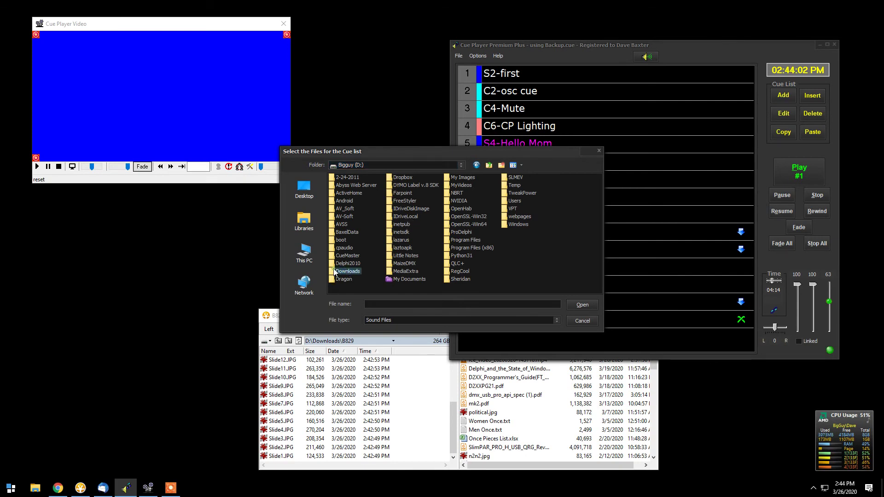
double_click(332, 271)
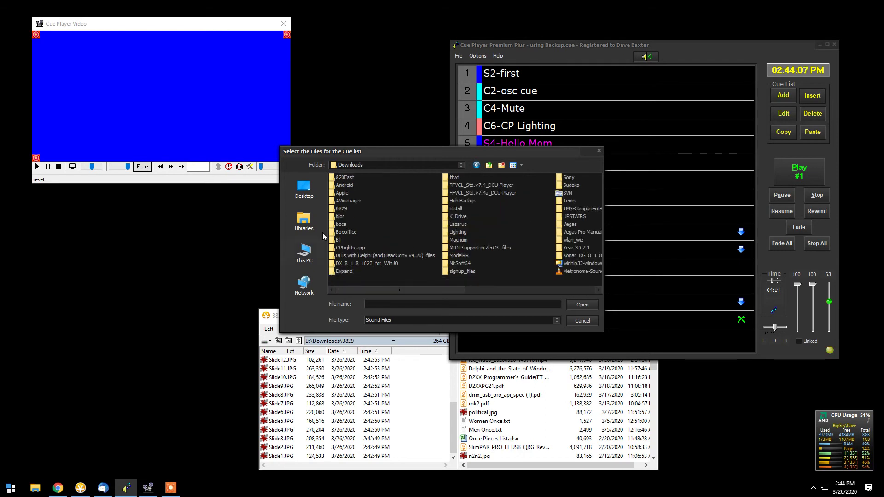
double_click(332, 208)
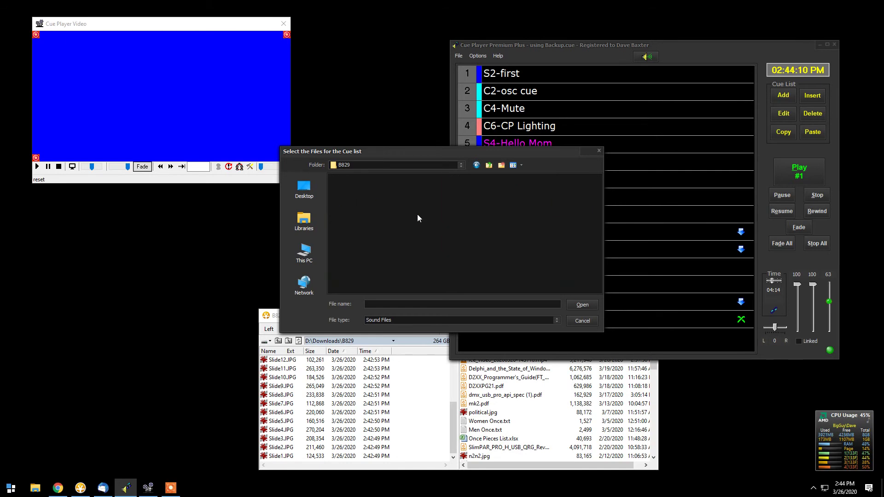
Show video file types and load Slide1.JPG through Slide23.JPG as cues in their current order
click(556, 320)
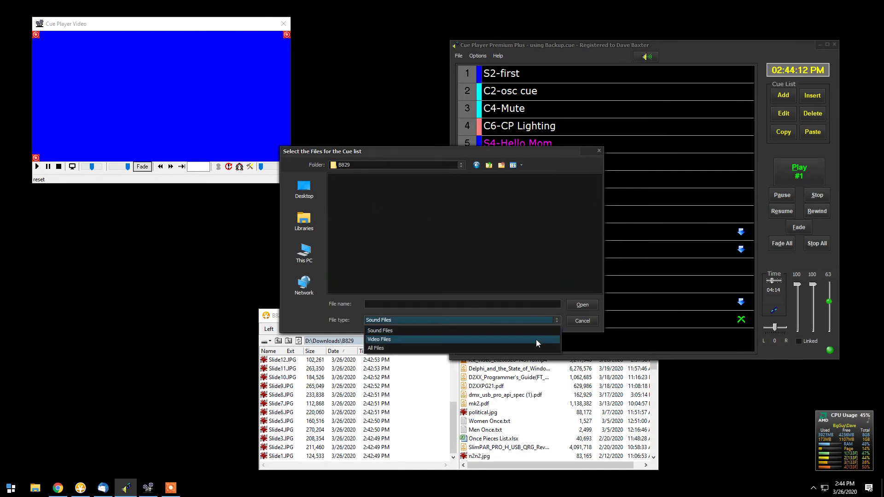
click(535, 340)
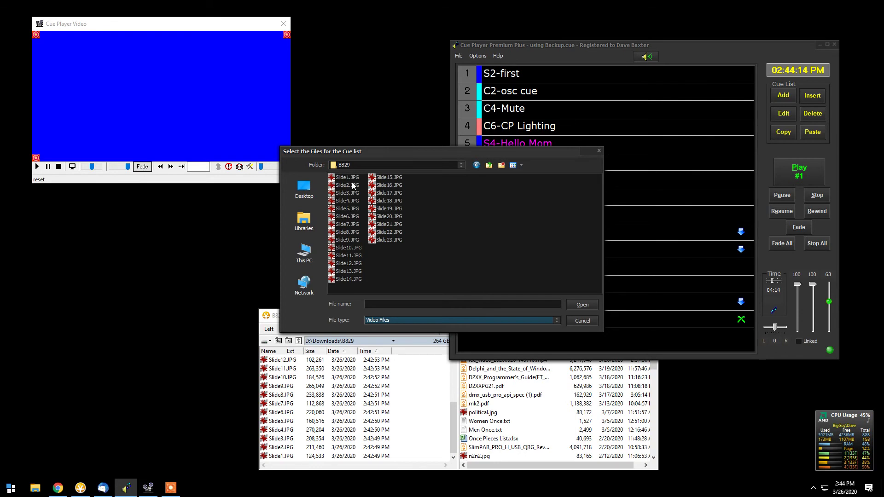
click(351, 179)
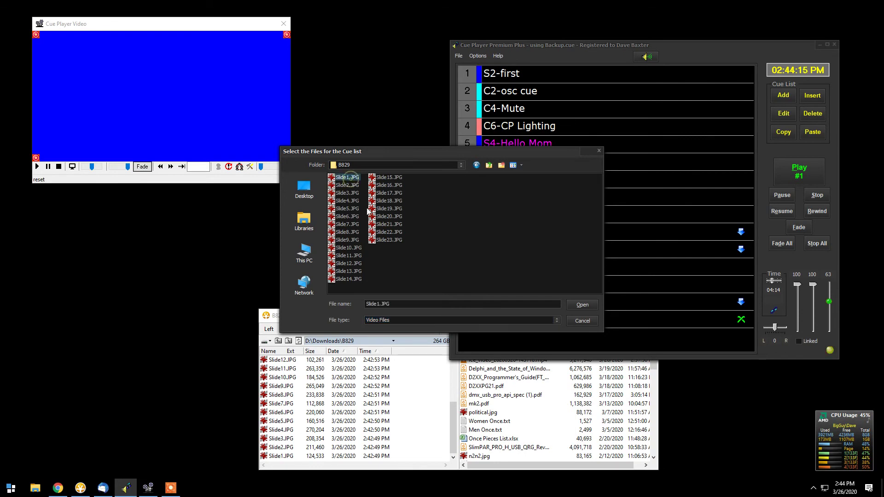
shift+click(389, 236)
click(587, 305)
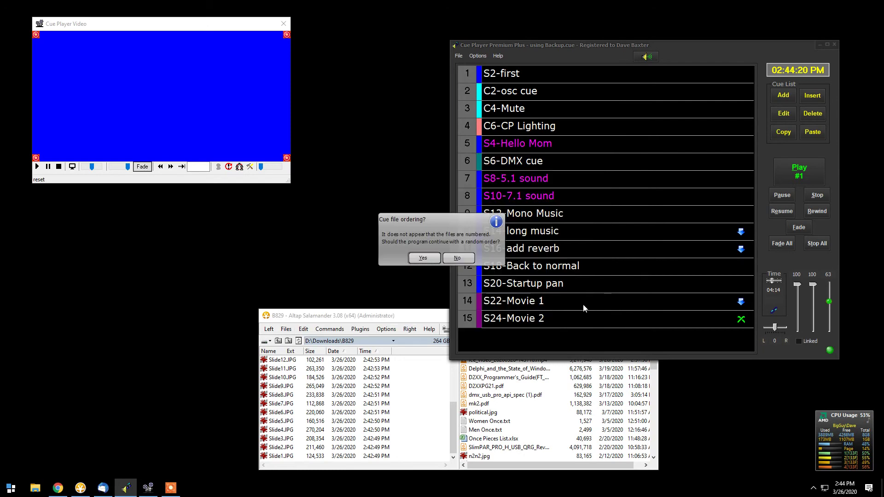
click(422, 258)
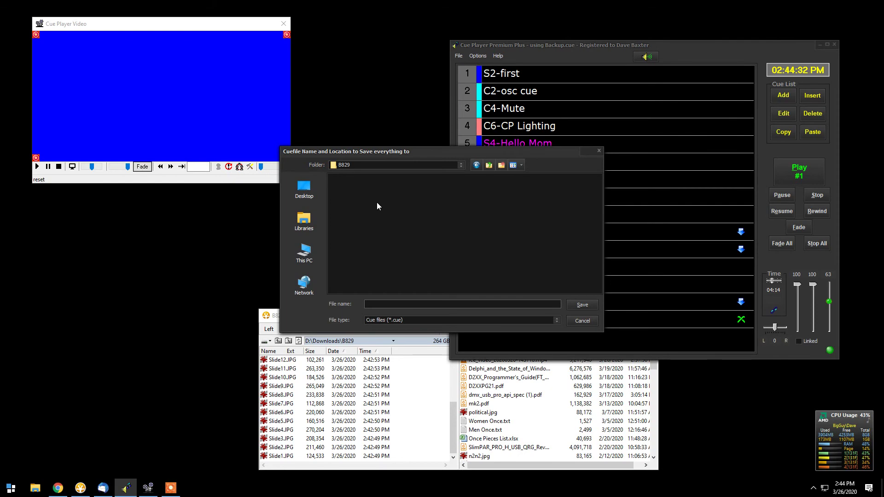
Save the cue file as Test with No Advance (Presentation) and create the cue list
text(Test)
click(582, 305)
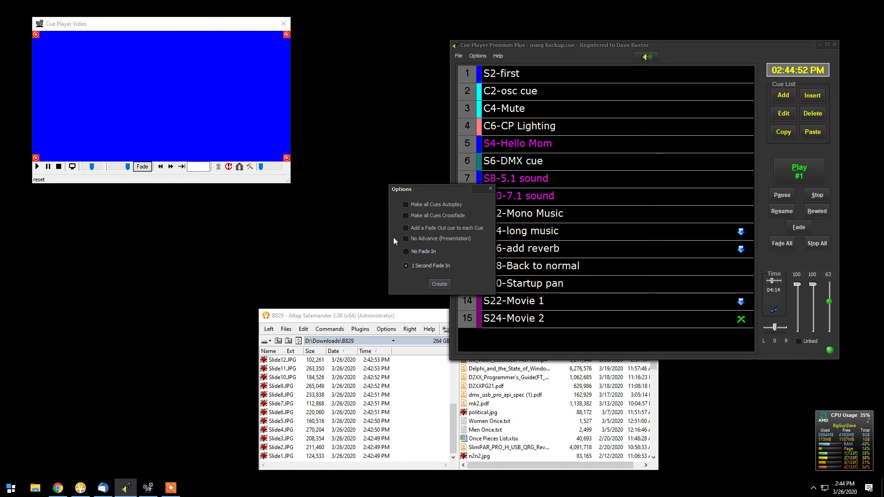
click(405, 238)
click(438, 285)
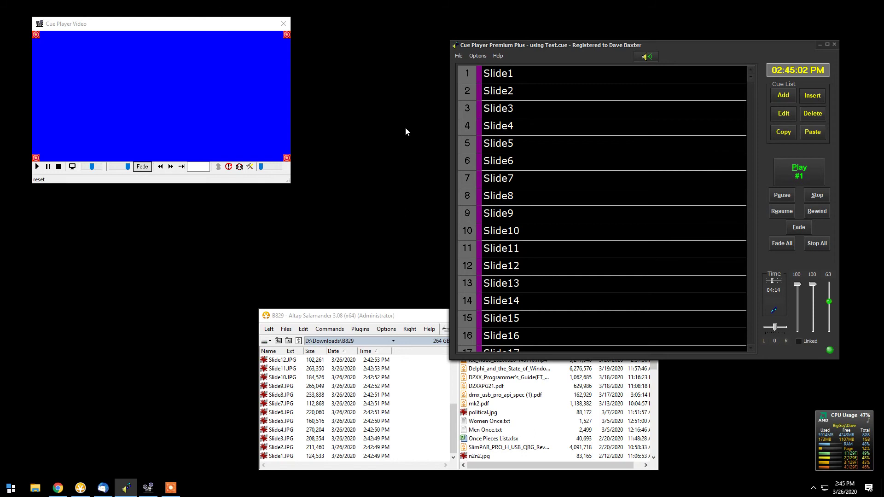
Select the Slide1 cue, nudge the video window right, and play it
scroll(615, 170, down, 5)
scroll(615, 170, down, 5)
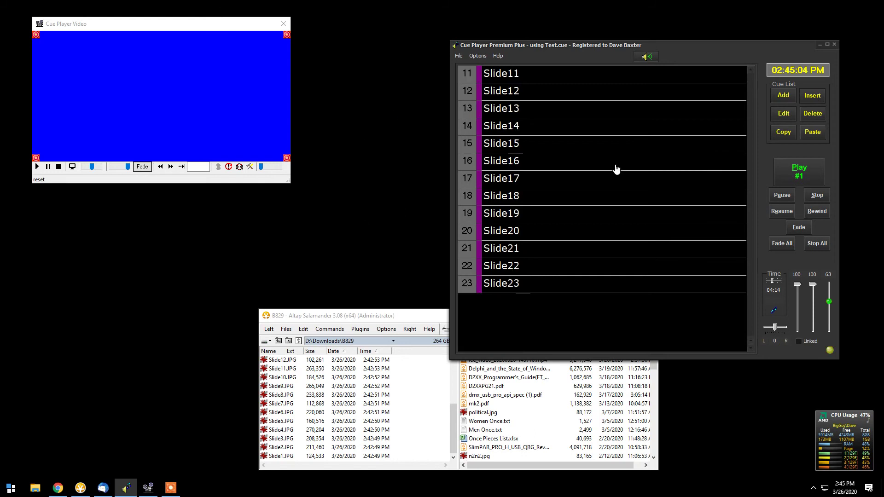
scroll(616, 169, up, 4)
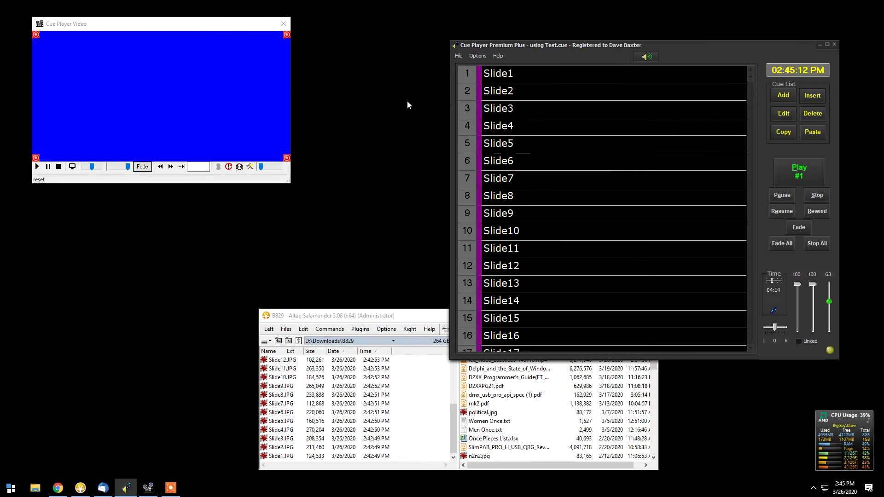
click(503, 80)
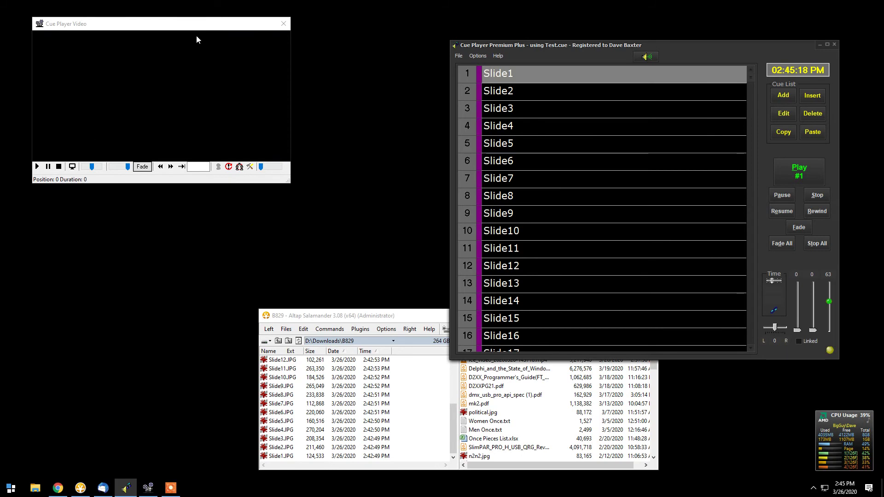
drag(186, 25, 206, 26)
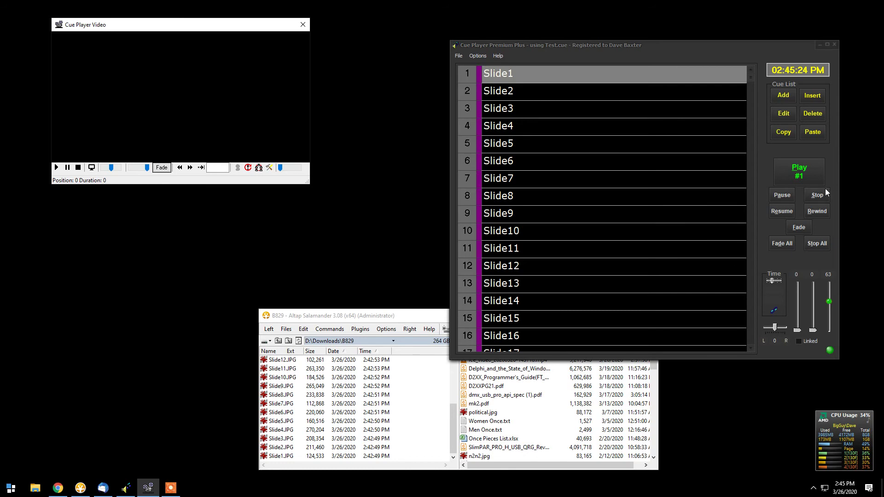
click(802, 176)
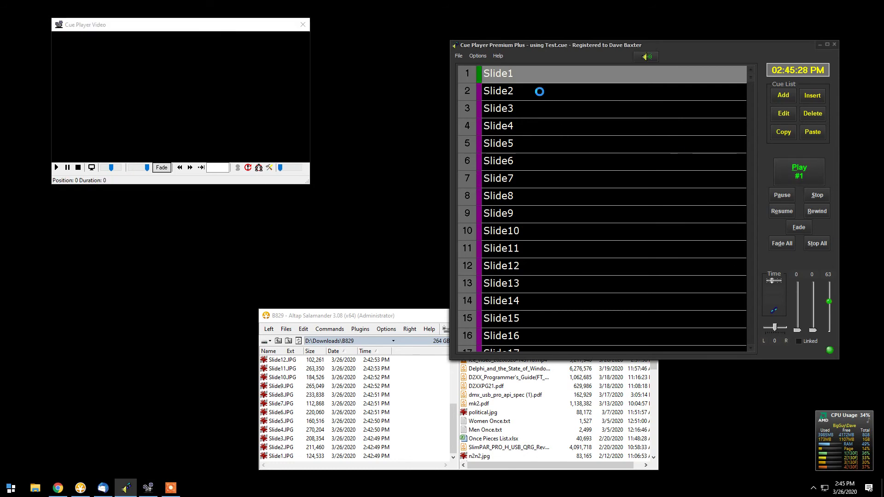
Play the Slide2 cue, then play Slide1 again
click(541, 96)
click(790, 178)
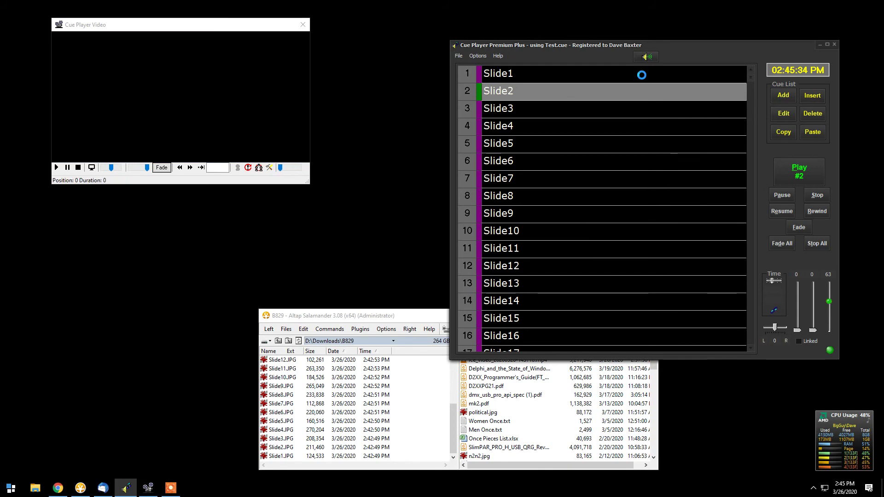
click(643, 79)
click(791, 165)
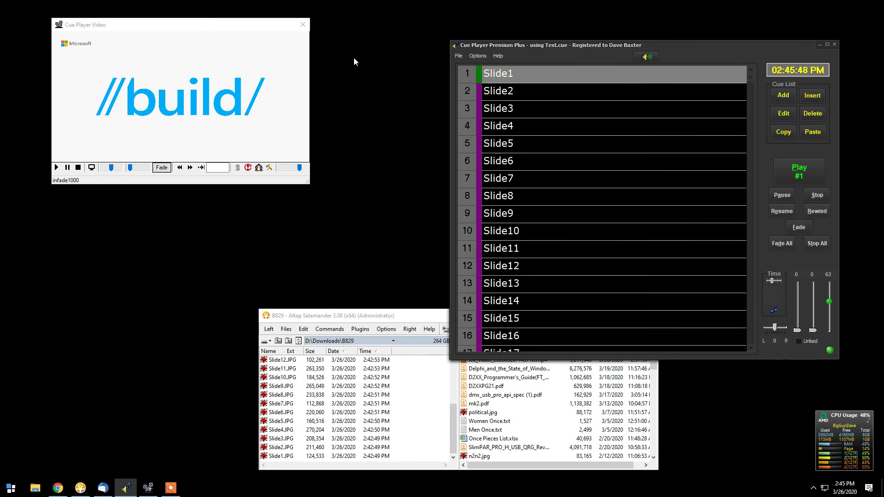
Enable Web Remote, bring up Chrome, and open Help > About to read IP 192.168.1.25
click(475, 56)
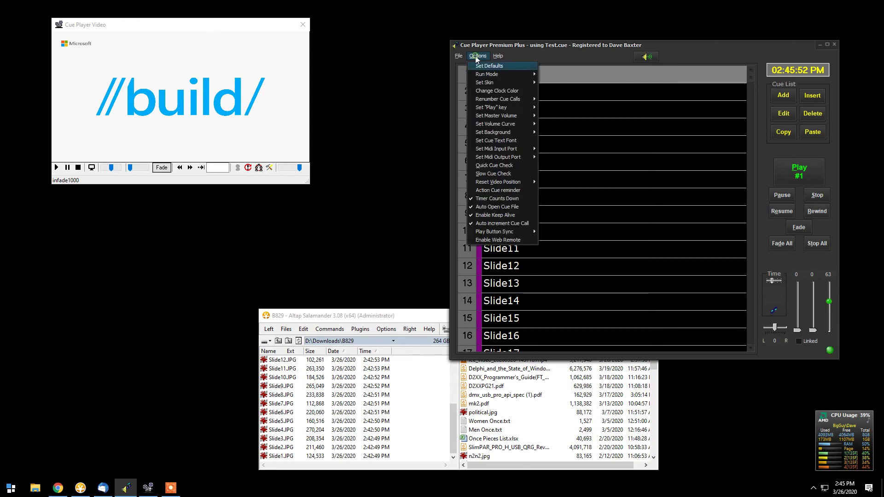
click(486, 243)
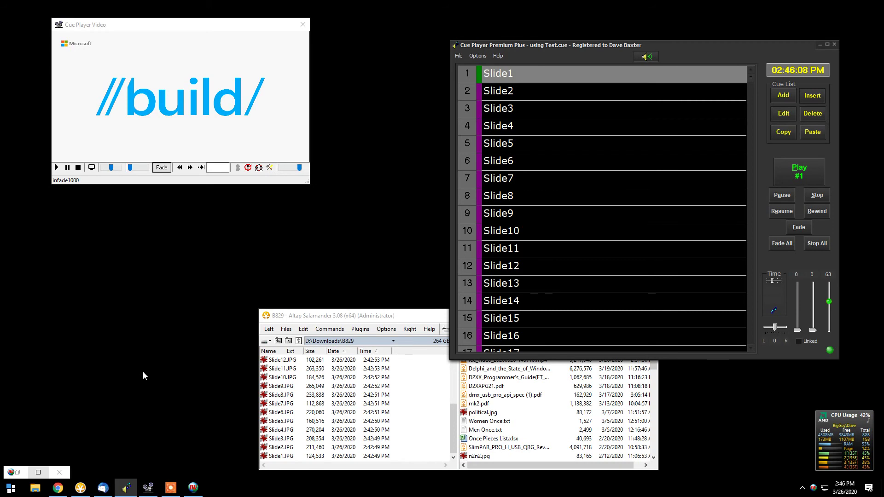
mouse_move(59, 491)
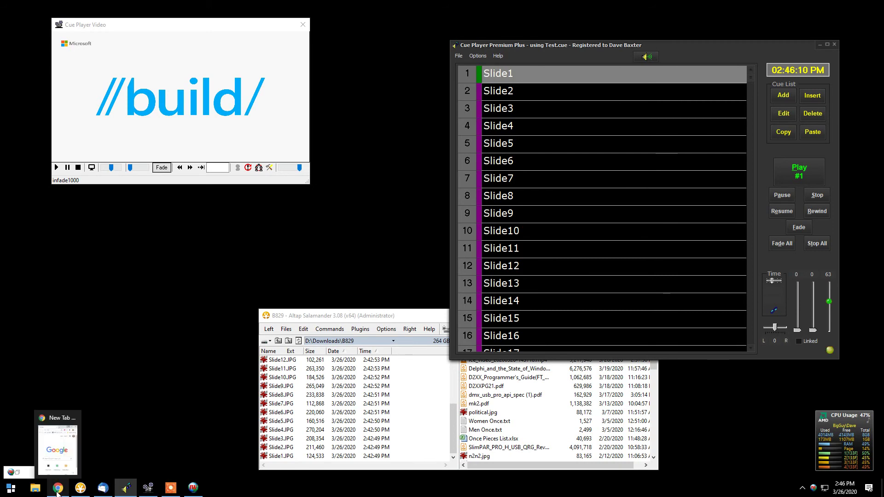
click(57, 489)
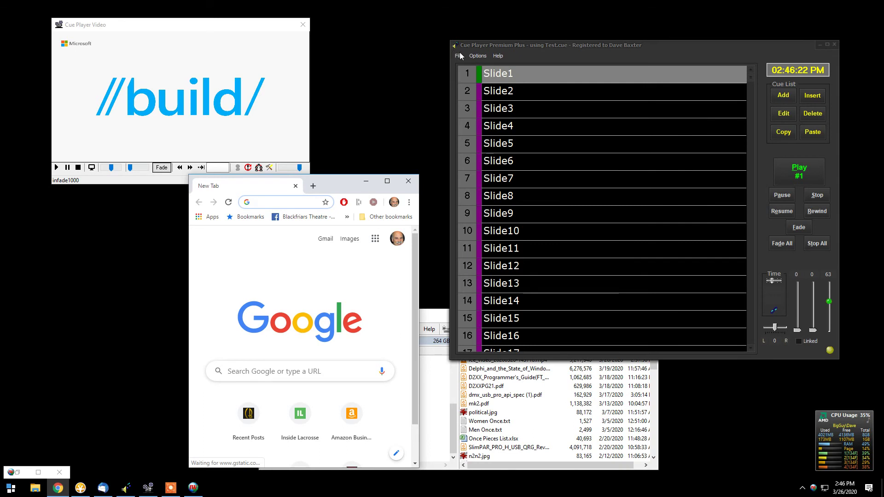
click(498, 57)
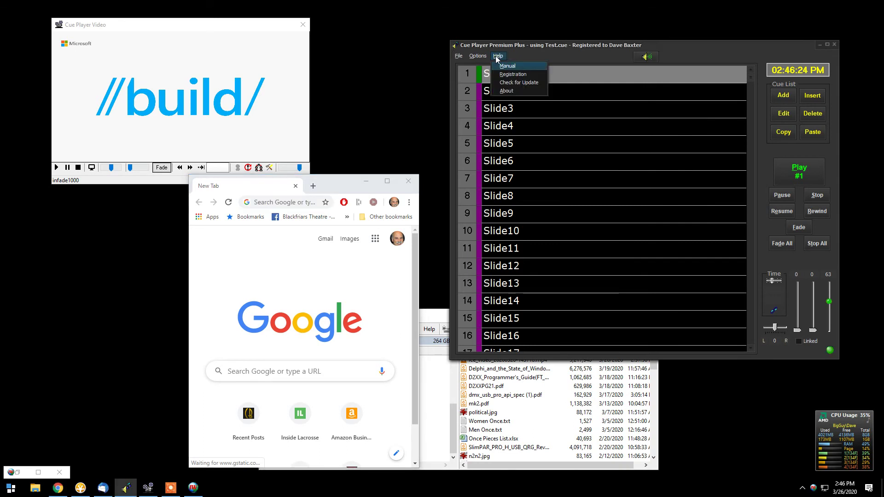
click(506, 91)
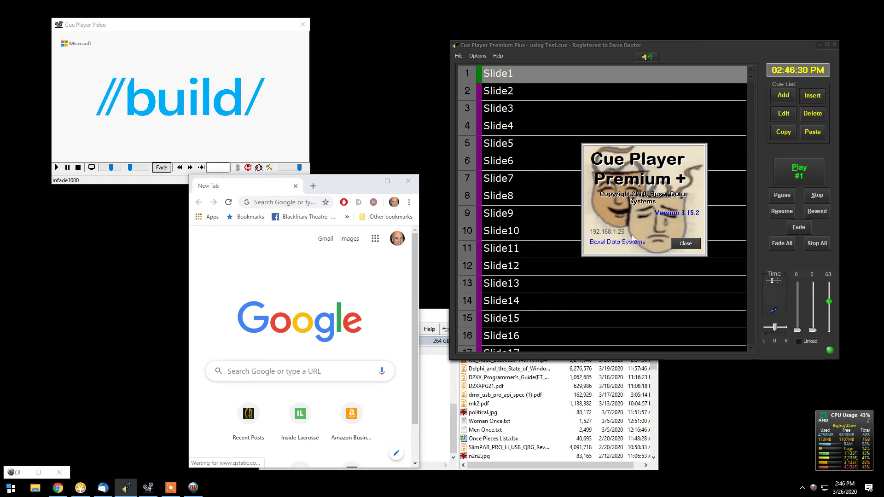
Close the About box and load 192.168.1.25:8888 in Chrome's address bar
click(675, 246)
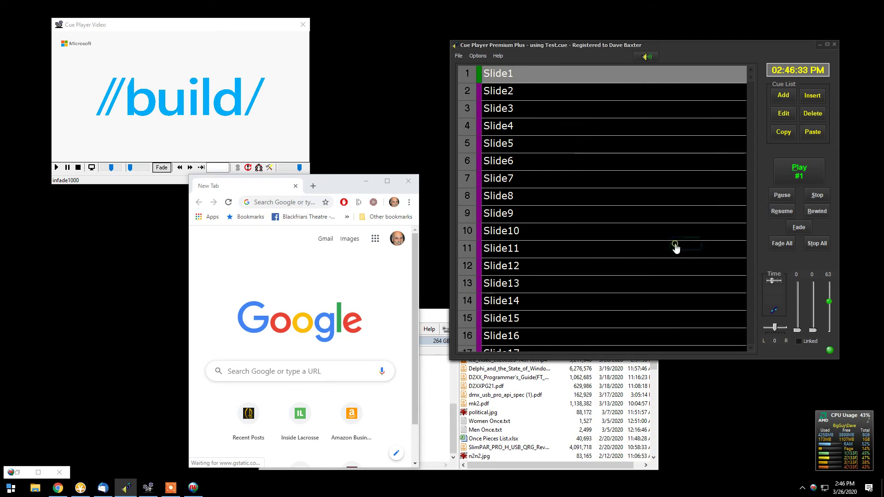
click(278, 200)
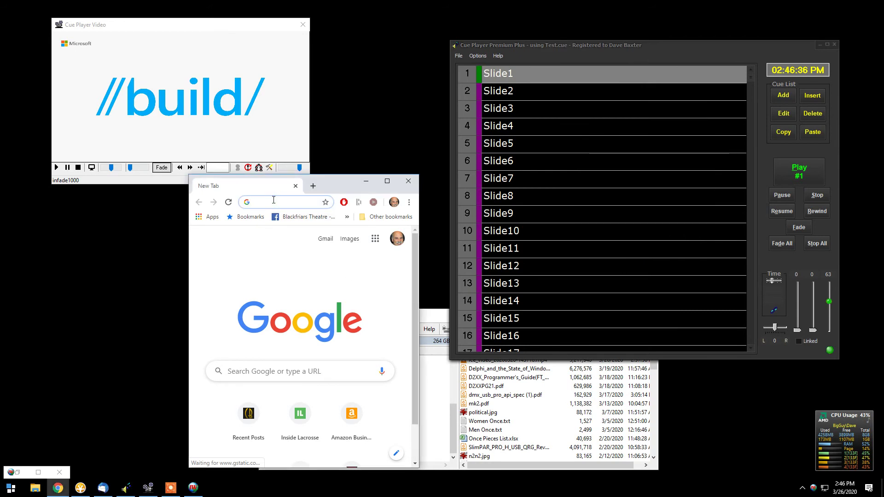
text(192.)
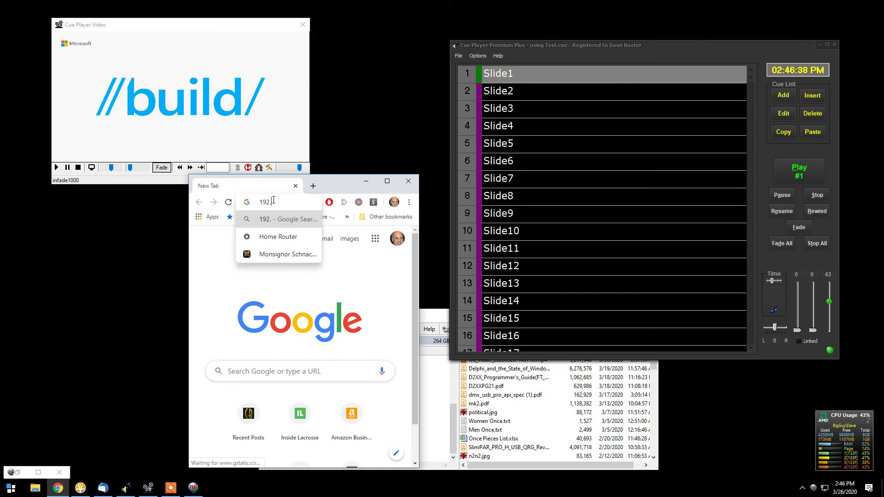
text(168.1.25:)
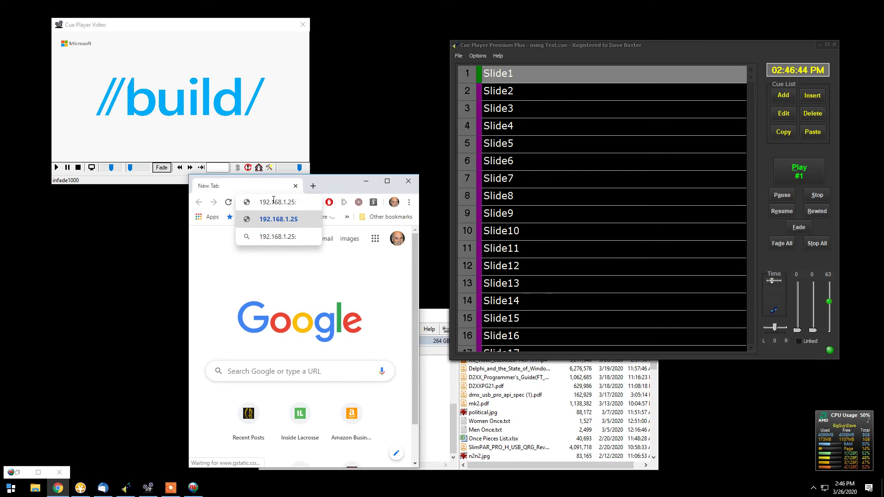
text(8888)
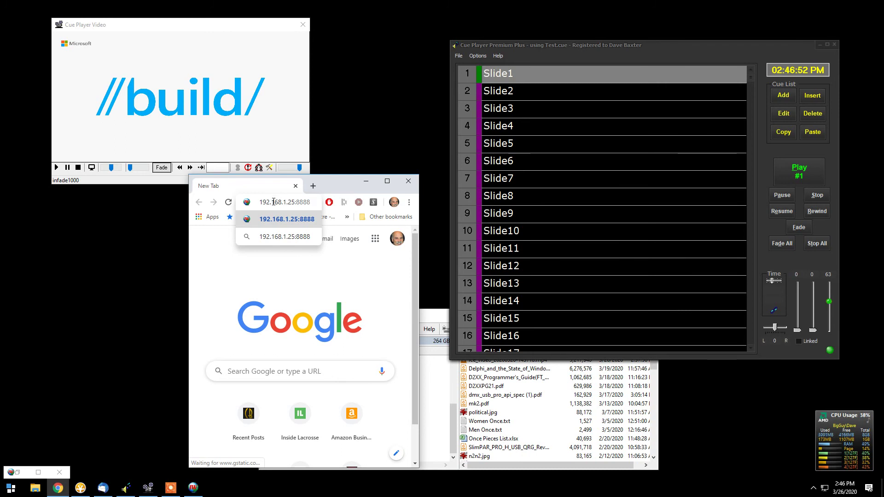
key(Return)
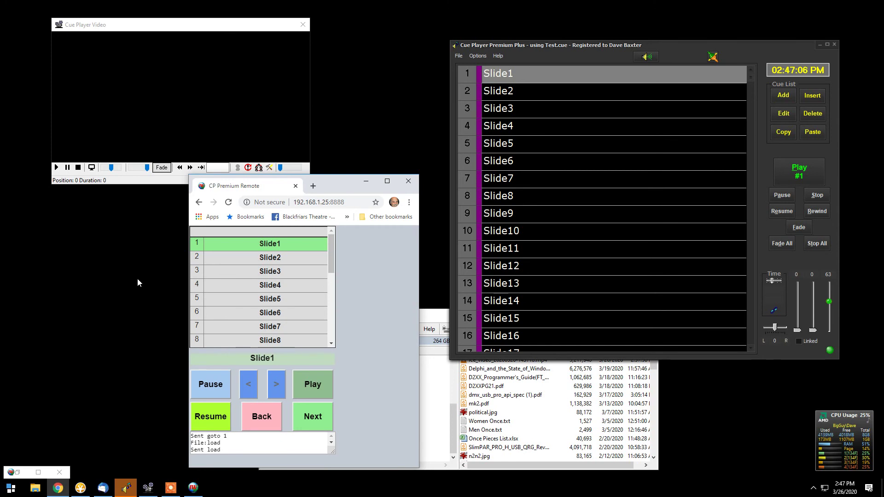
From the remote page, play Slide3 and advance twice to Slide5
click(282, 271)
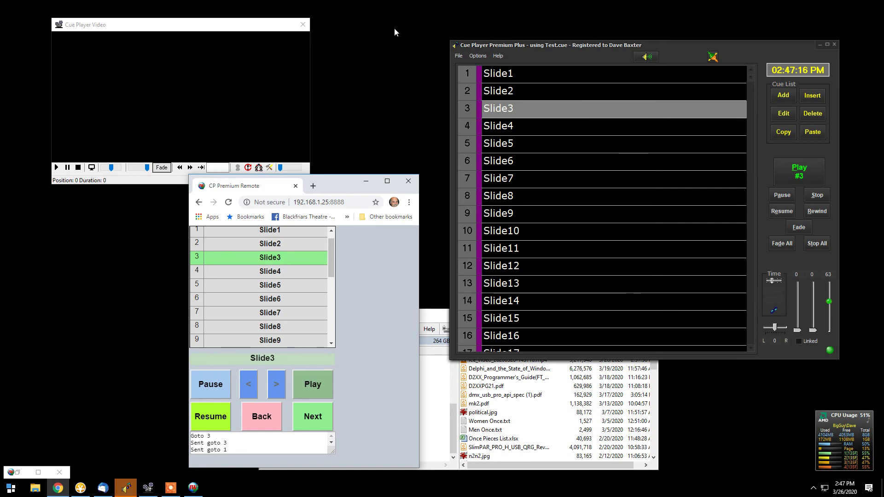
click(313, 382)
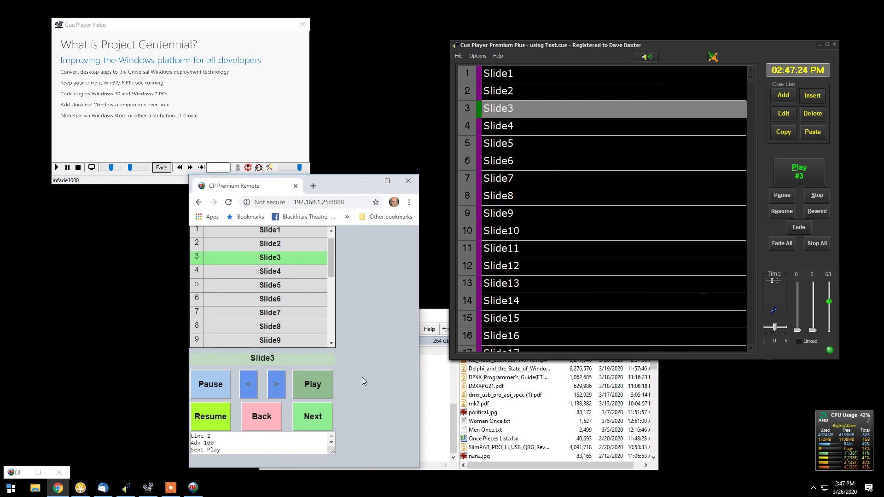
click(313, 421)
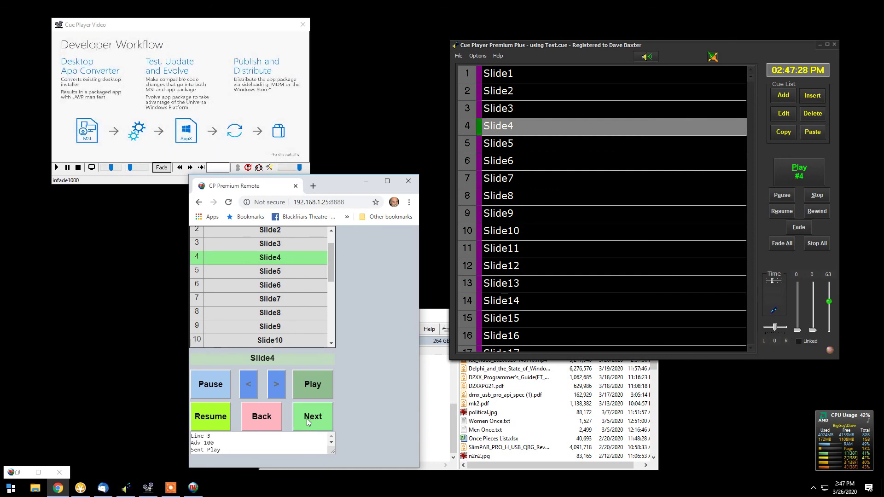
click(307, 418)
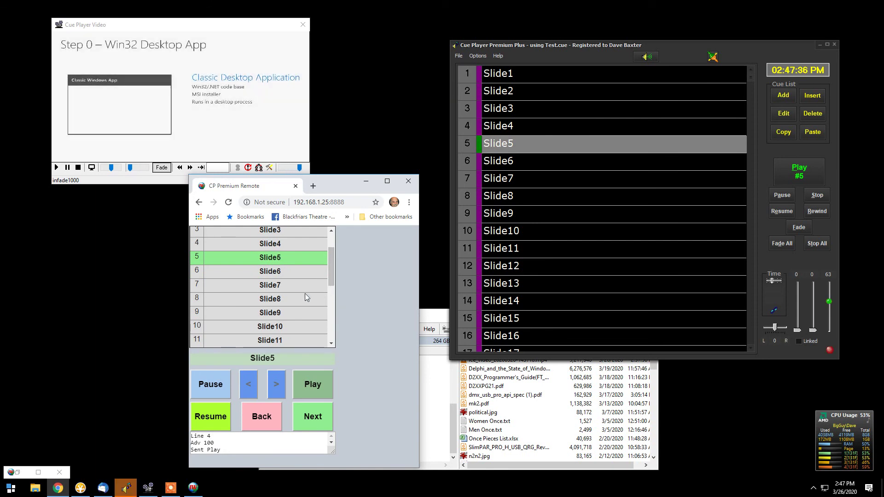
Jump to and play Slide10, then go back and play Slide1
click(262, 328)
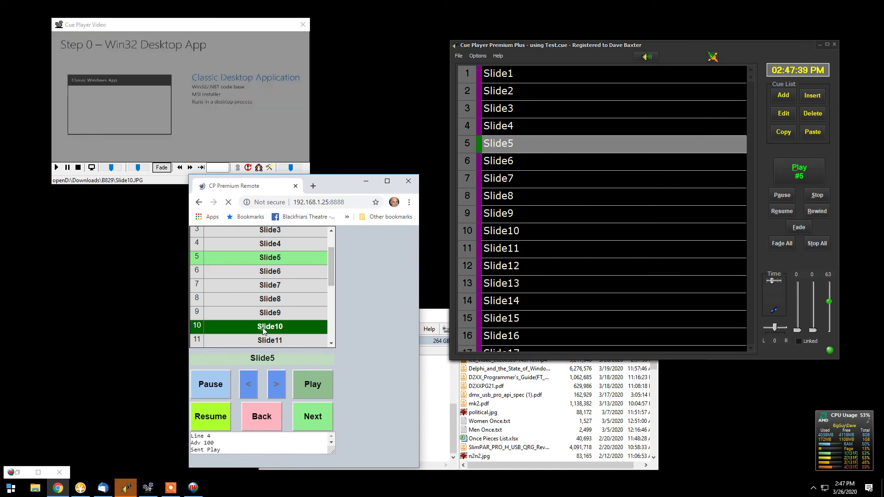
click(307, 384)
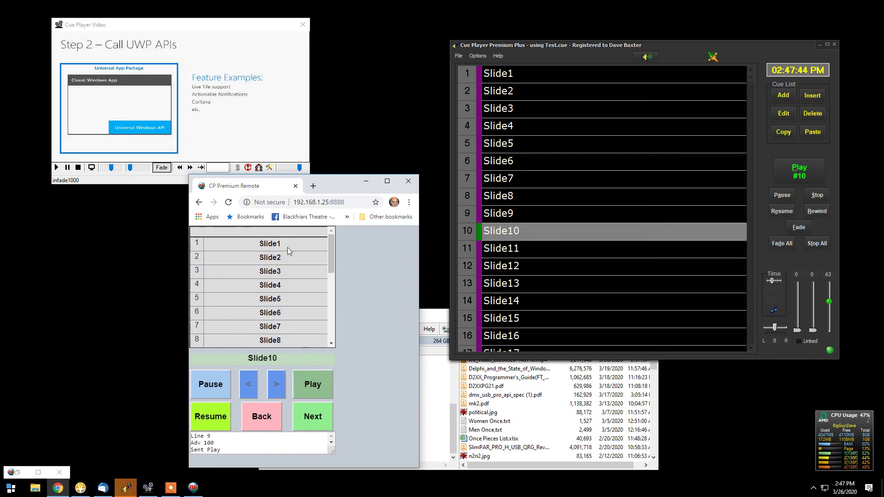
click(272, 248)
click(311, 383)
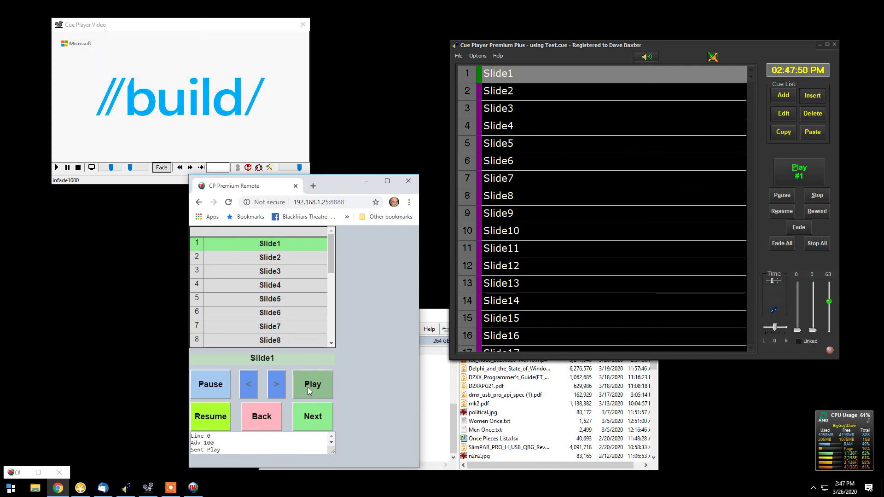